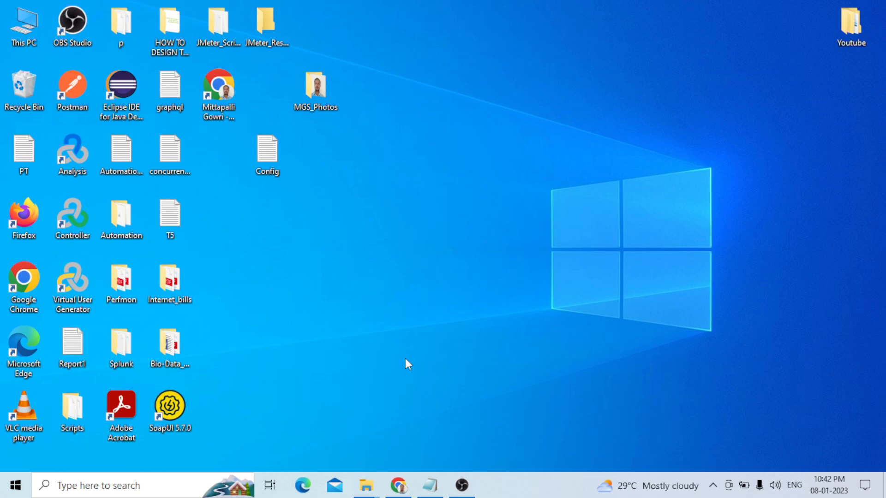
Step: Bring up the Notepad list of listeners and open the apache-jmeter-5.4.1 folder on Local Disk (E:)
click(435, 490)
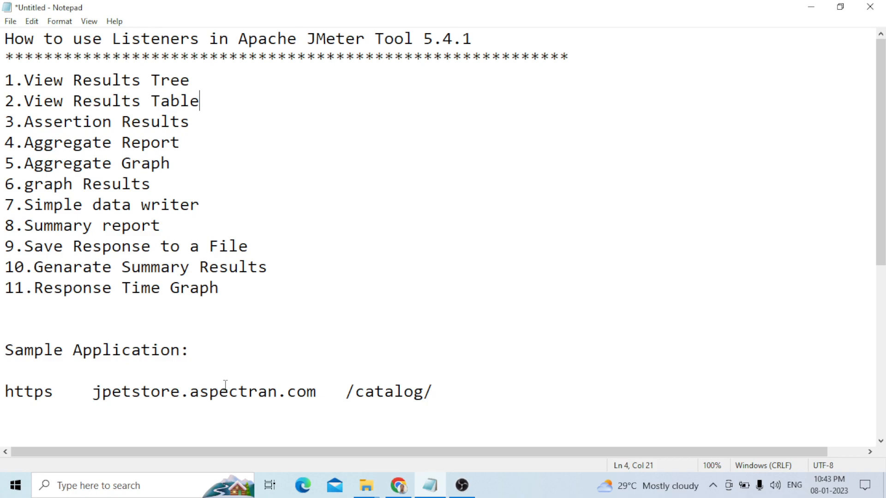
key(alt+Tab)
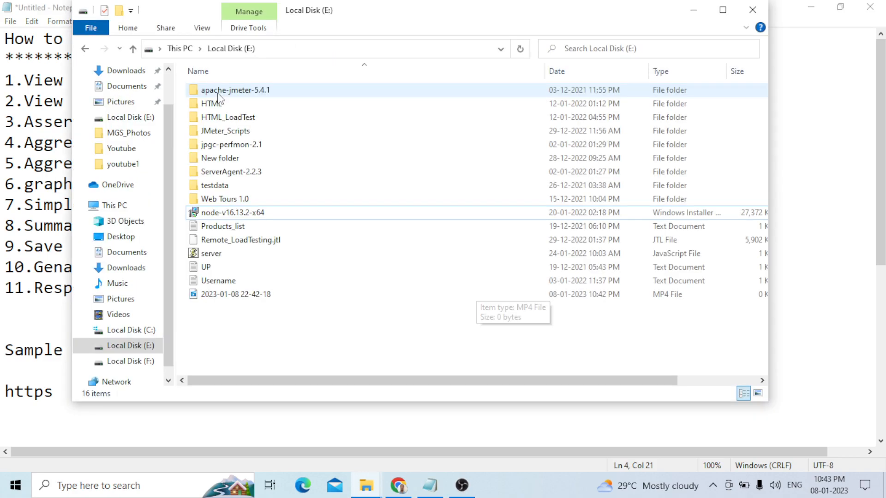
click(295, 94)
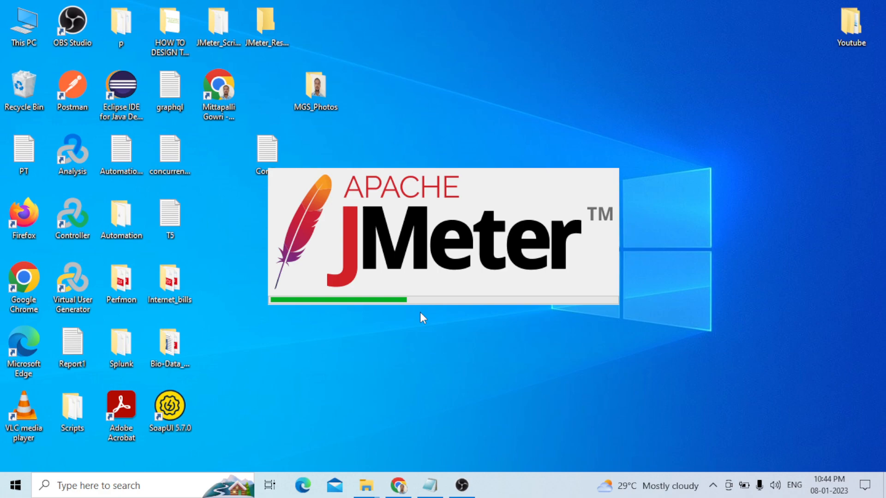
Step: Add a Thread Group to the test plan and copy the server name jpetstore.aspectran.com from Notepad for its HTTP Request
right_click(49, 56)
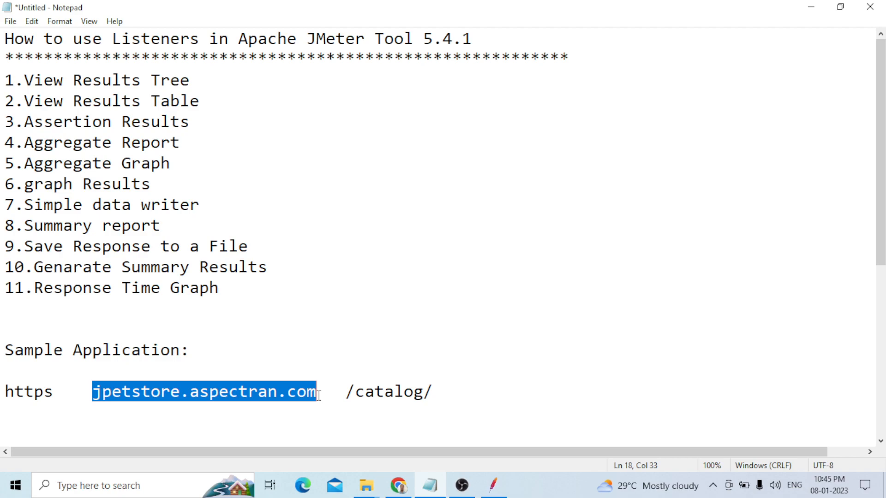
key(alt+Tab)
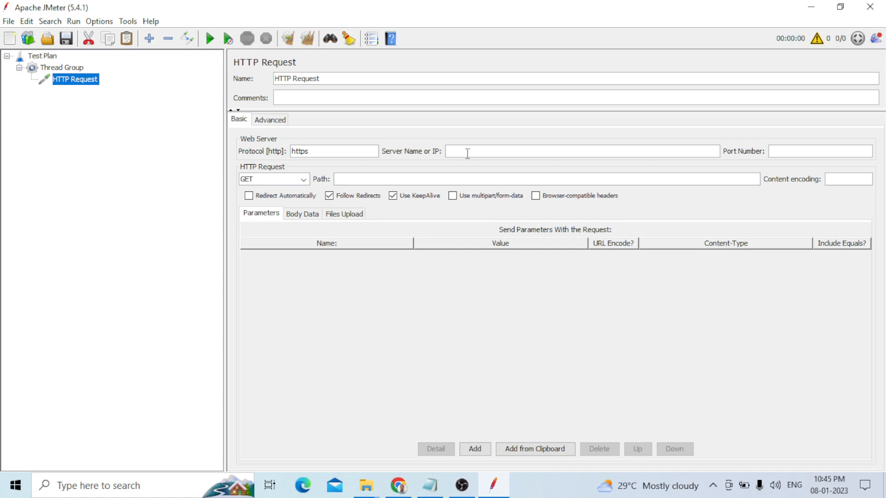
Step: Add a View Results Tree listener to the Thread Group
right_click(58, 67)
mouse_move(103, 75)
mouse_move(282, 222)
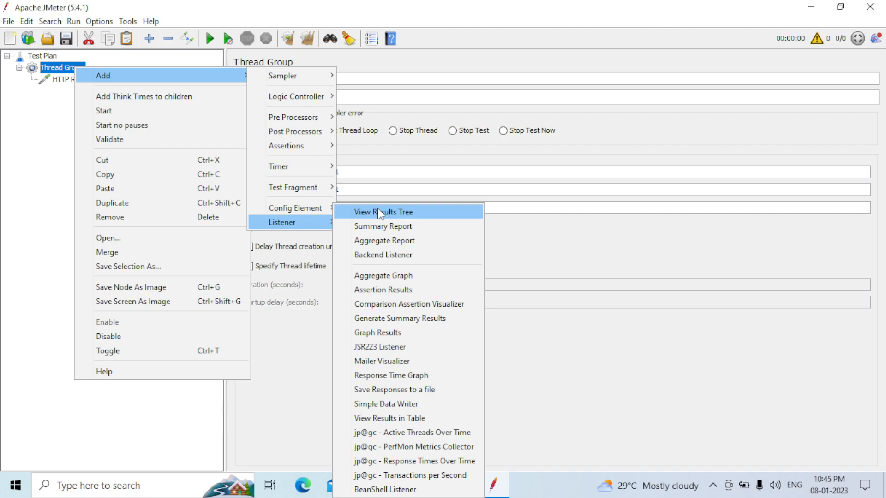
click(380, 212)
Step: Save the test plan as Listeners_1.jmx in the JMeter_Scripts folder and look for the file there
key(ctrl+s)
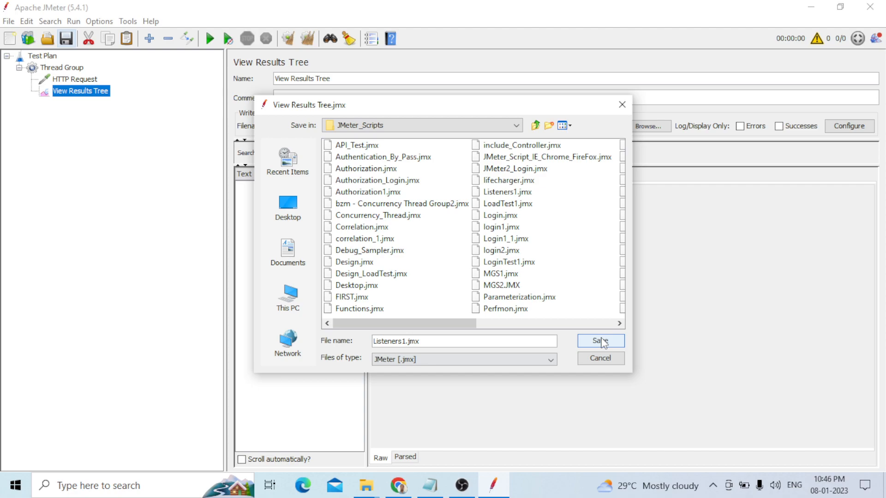
click(600, 341)
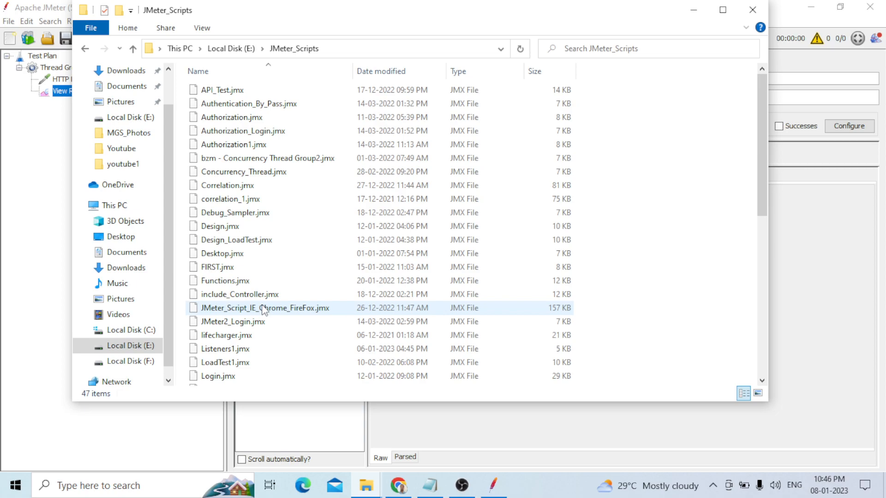
drag(761, 108, 758, 374)
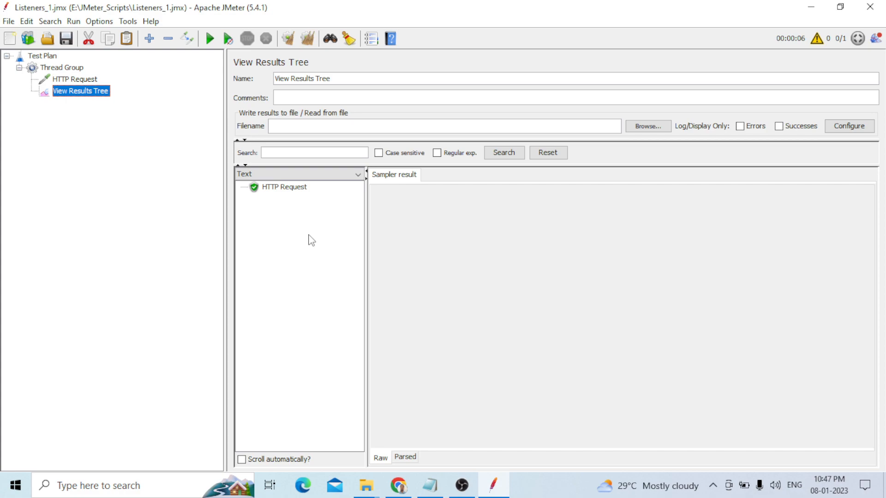
Step: Examine the HTTP Request's sampler result, request body and request headers in the View Results Tree
click(284, 187)
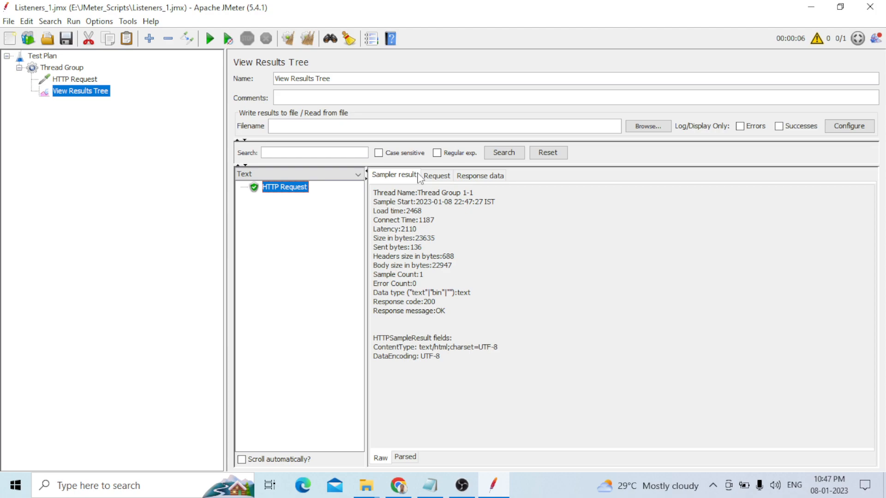
click(435, 175)
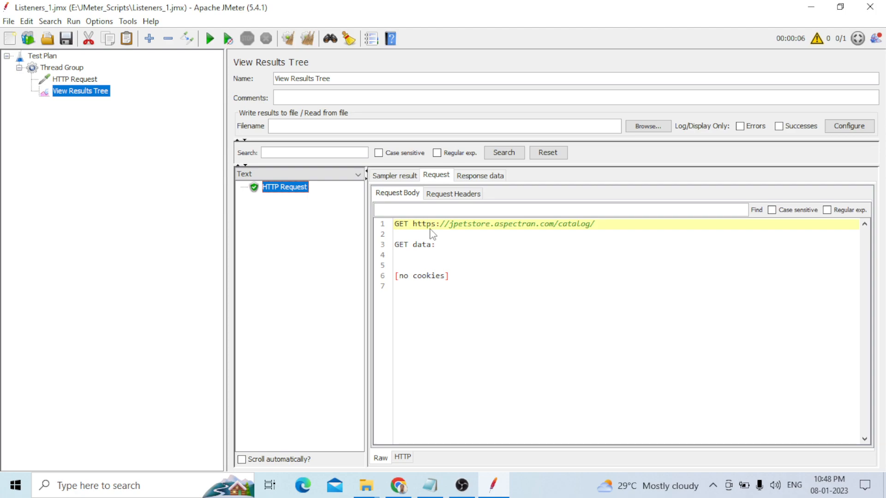
click(453, 194)
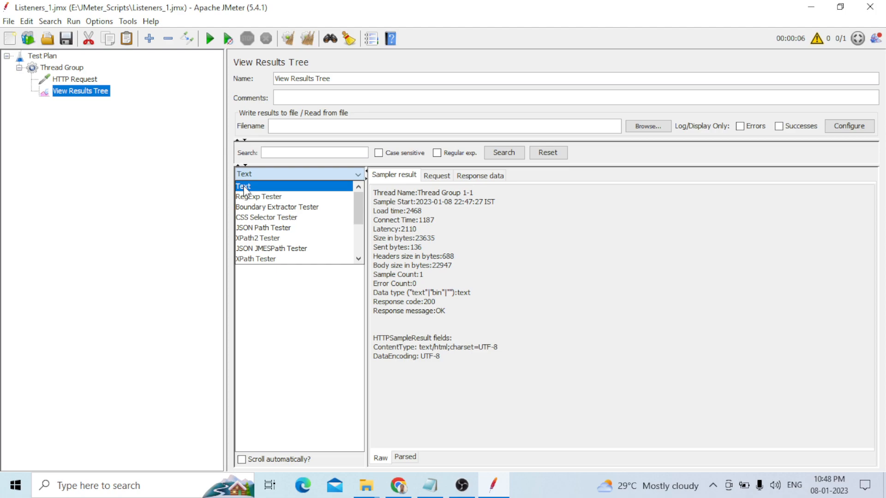
Step: Test the regular expression <link rel="stylesheet" type="text/css" href="(.+?)"/> against the HTTP response with the RegExp Tester
click(251, 197)
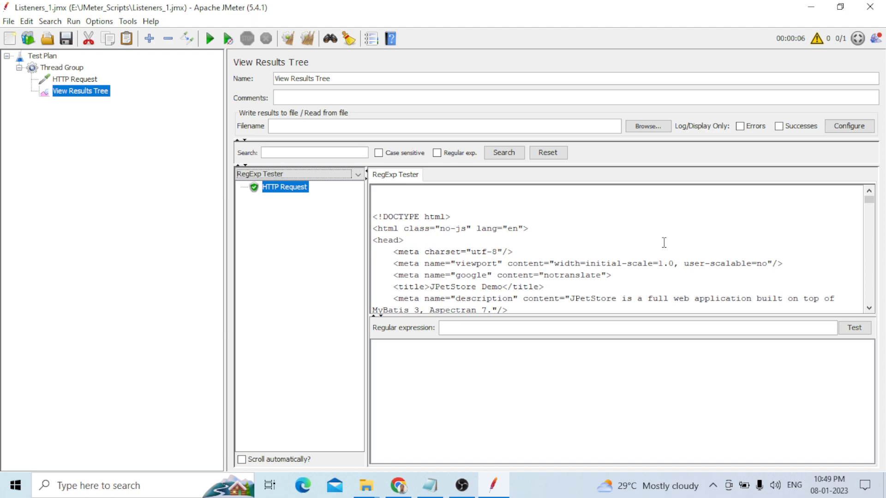
scroll(664, 242, down, 2)
drag(394, 275, 758, 277)
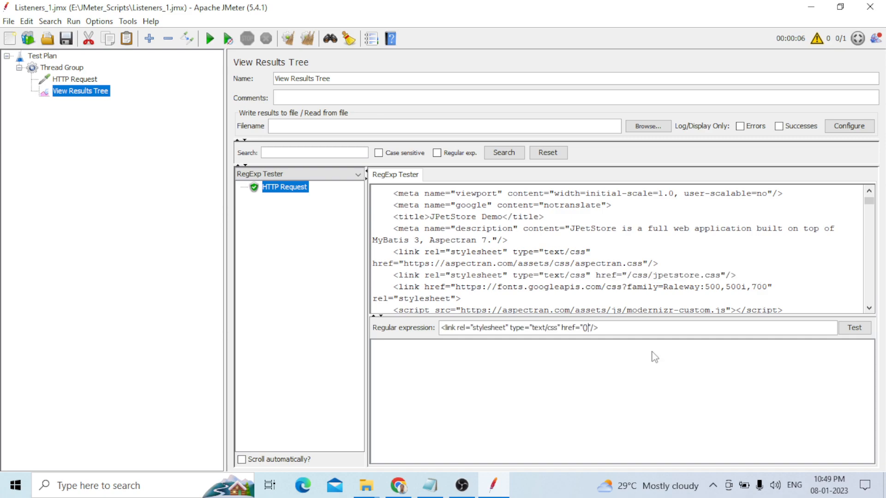
key(Left)
text(.+?)
click(854, 328)
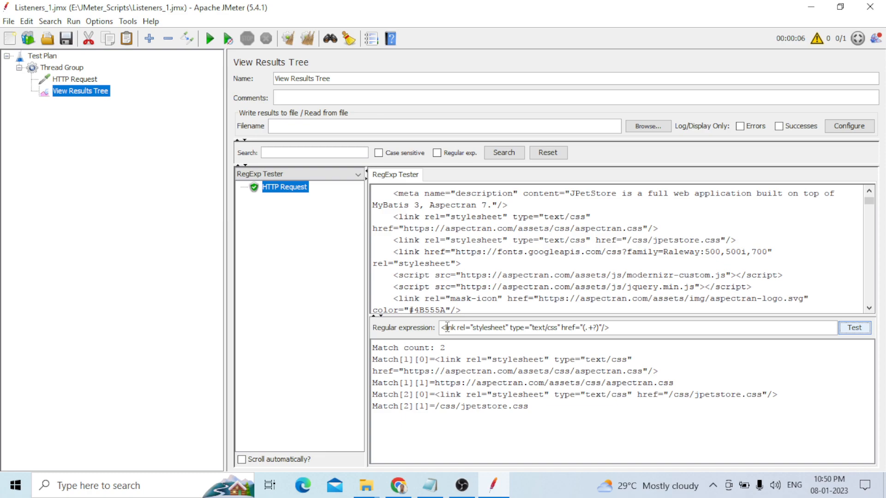
drag(441, 327, 615, 328)
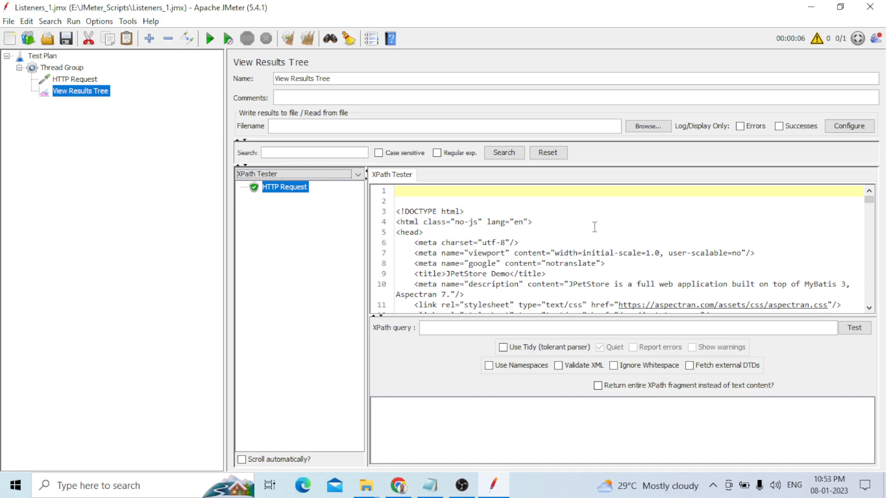
Step: Look through the XPath2 Tester and the other response renderers offered by the View Results Tree
key(Down)
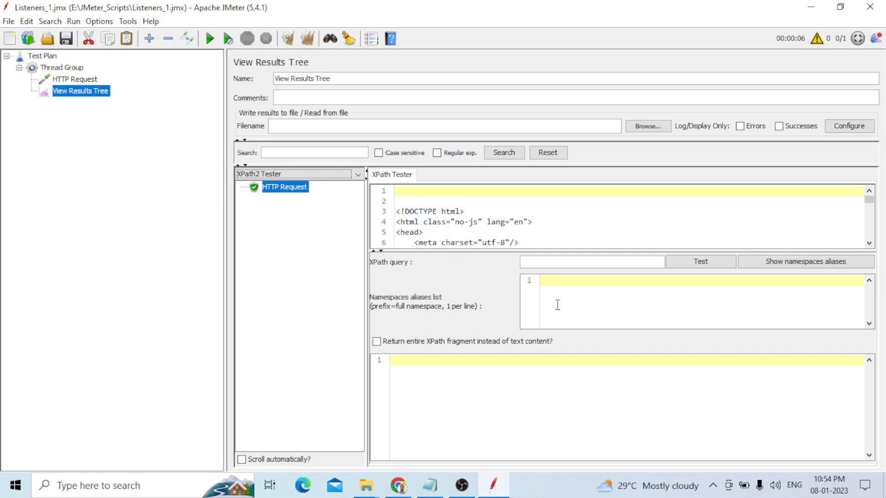
scroll(548, 226, down, 4)
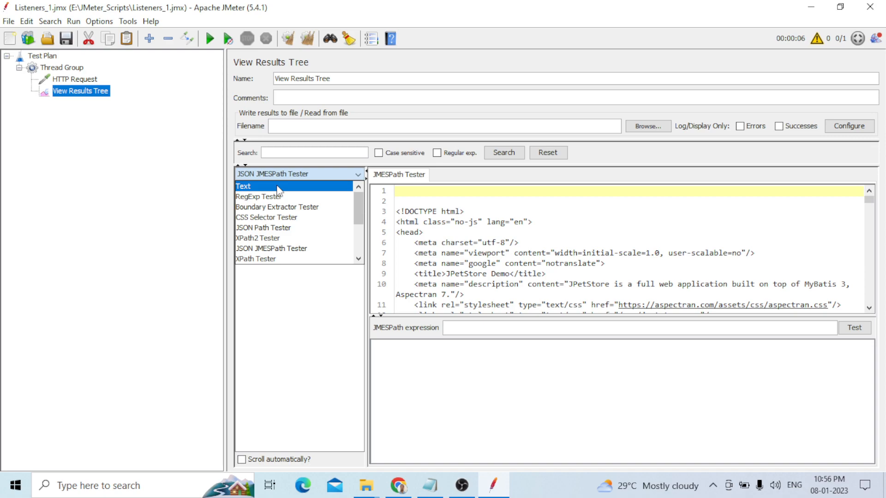
drag(358, 209, 359, 245)
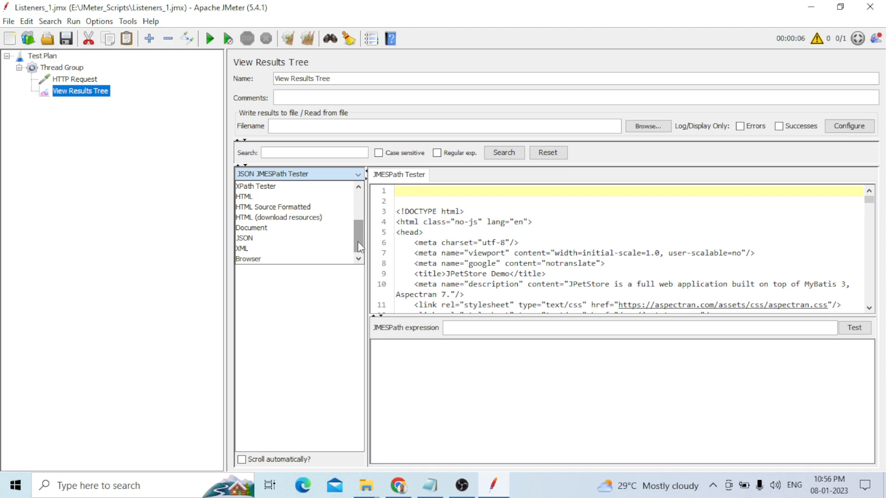
drag(358, 242, 355, 229)
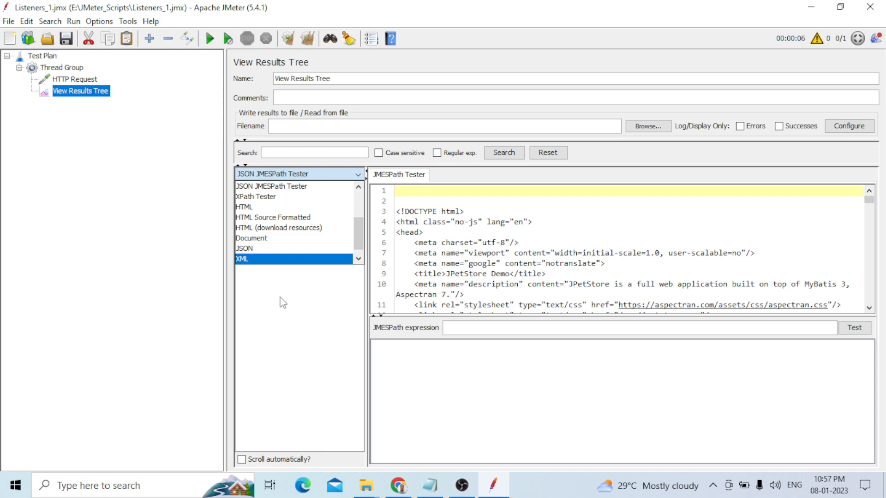
click(283, 303)
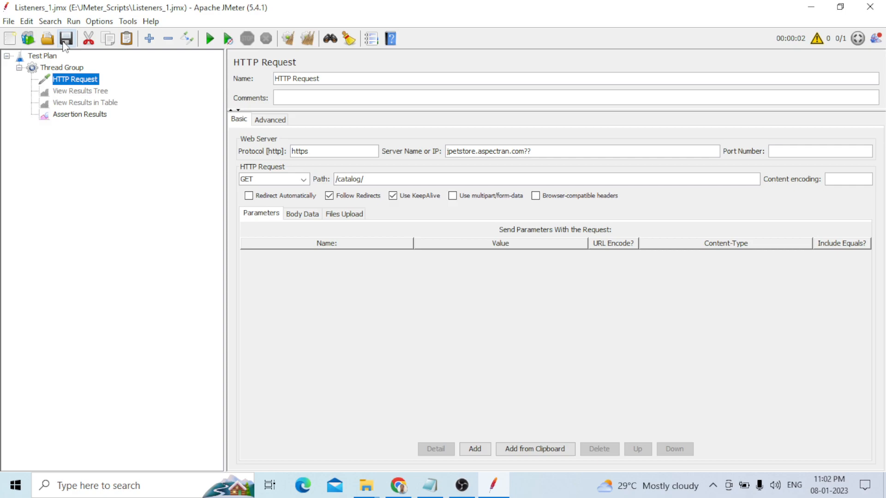
click(536, 151)
key(BackSpace)
key(BackSpace)
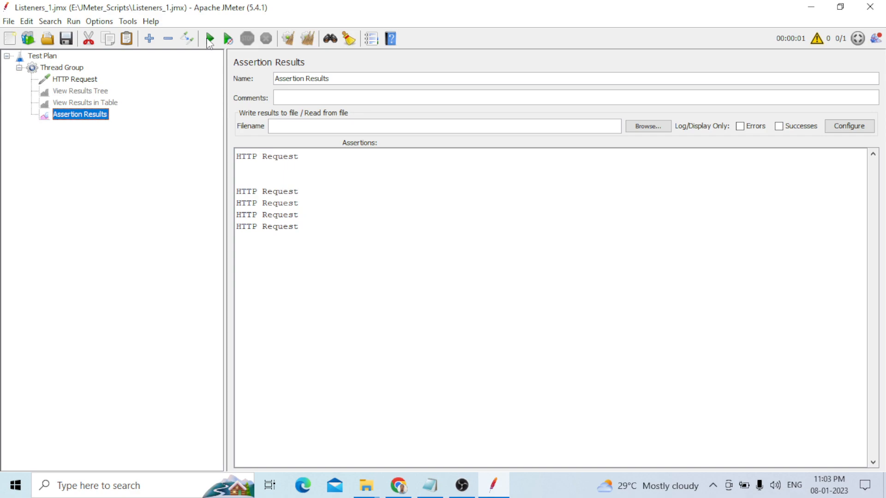
Step: Revisit the HTTP Request in the test plan tree and consult the listener list in Notepad
key(Up)
key(Up)
key(Up)
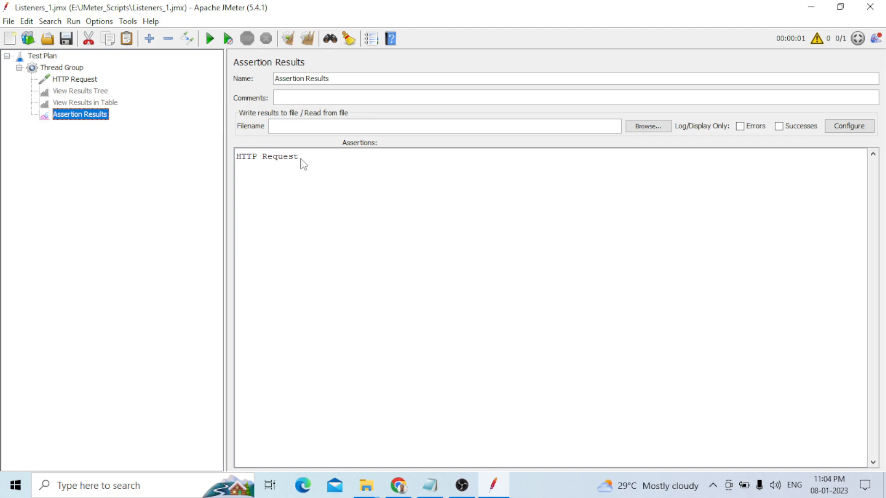
click(430, 489)
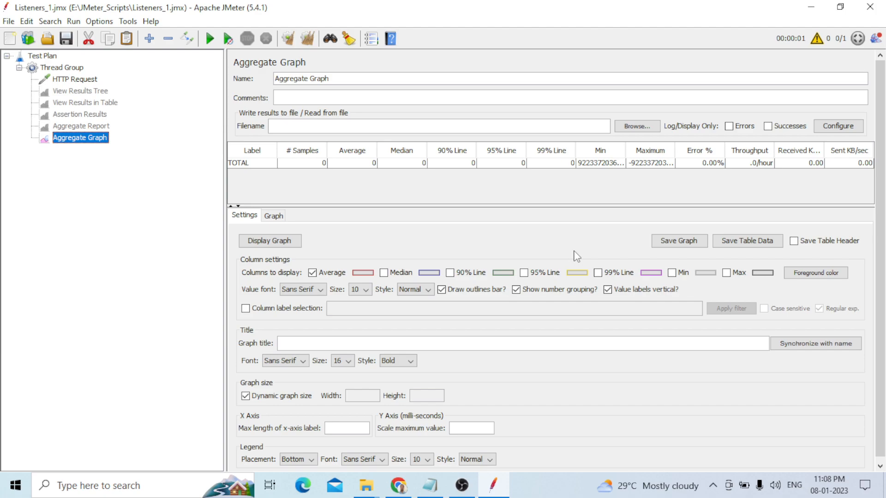
Step: Run the test plan with the Aggregate Graph listener enabled
key(ctrl+r)
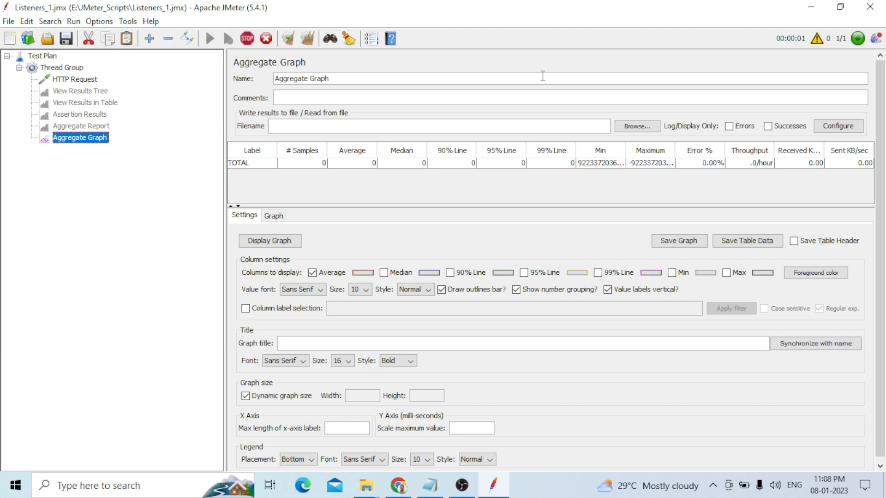
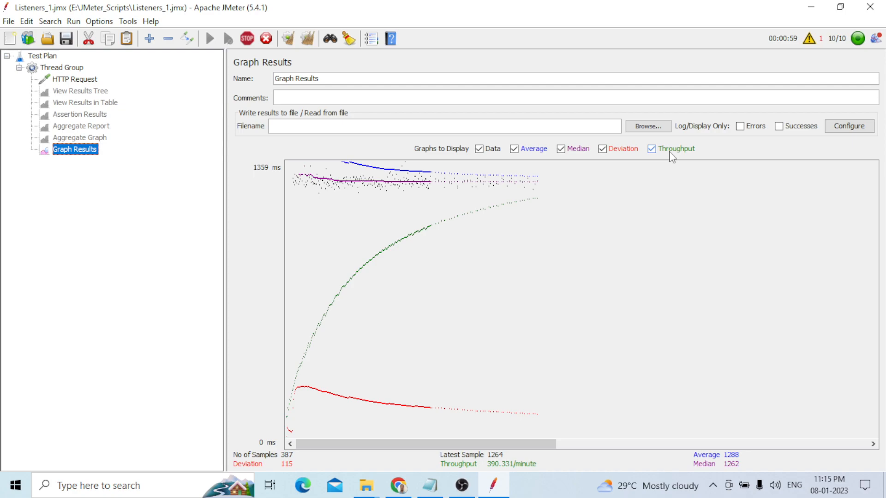
Step: Hide the Data, Median and Deviation series in the Graph Results listener
click(479, 149)
click(561, 149)
click(602, 150)
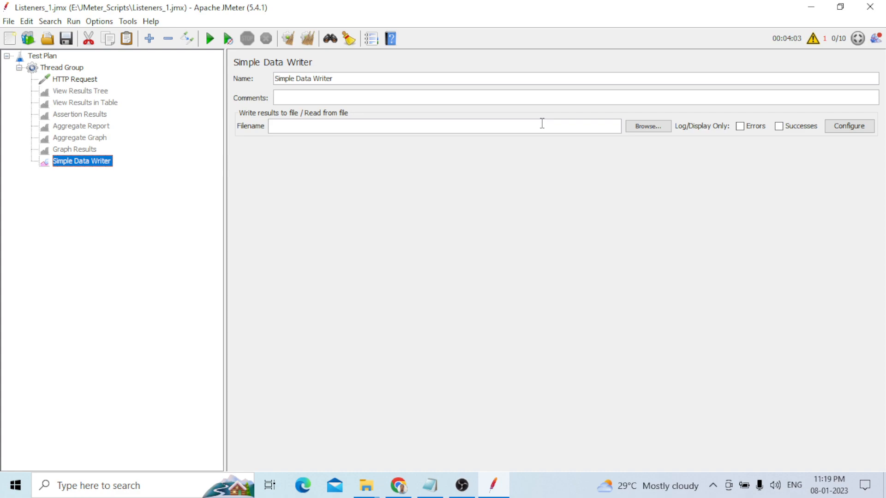
Step: Check the Thread Group's user, ramp-up and duration settings and return to the Simple Data Writer
click(62, 68)
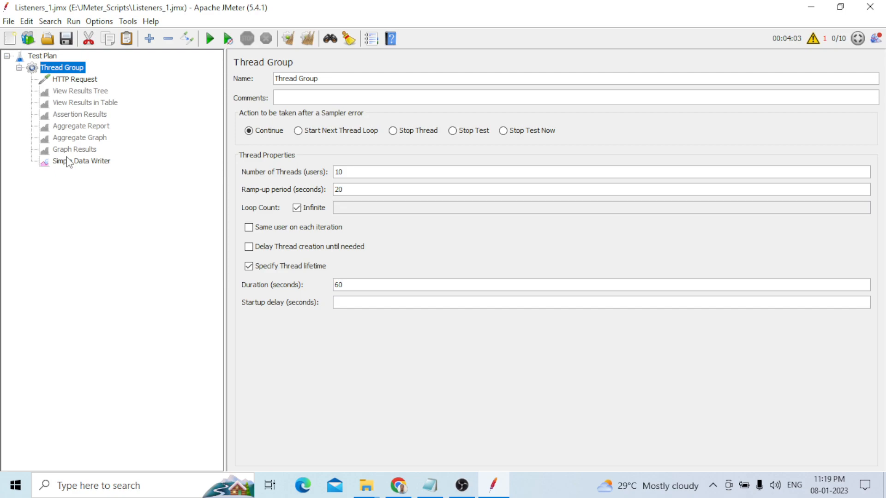
click(69, 162)
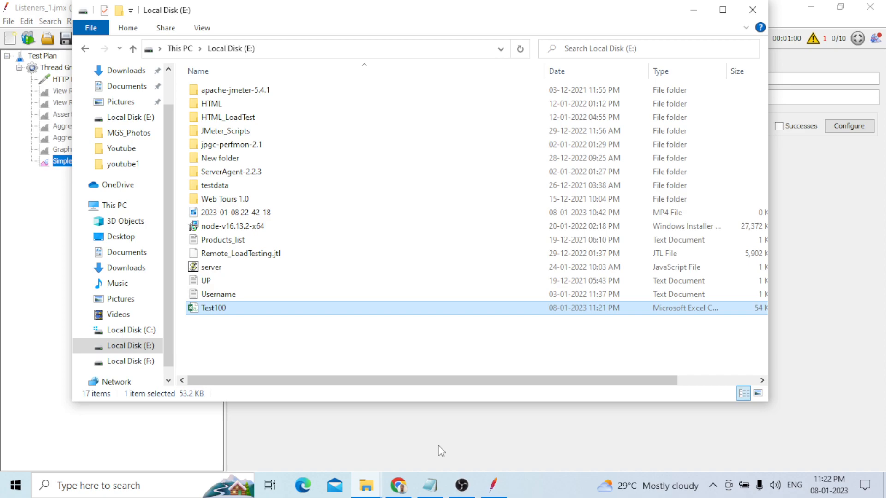
Step: Bring up the Thread Group's options and highlight "Simple data writer" in the Notepad listener list
right_click(65, 70)
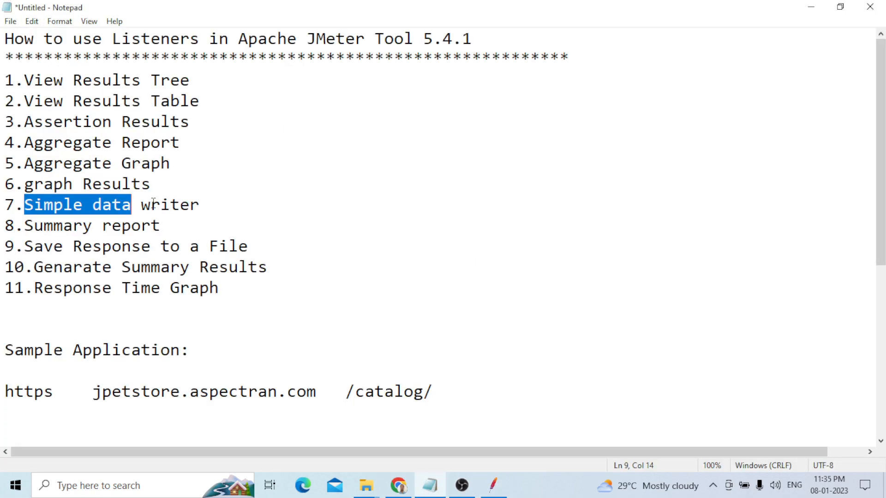
drag(154, 203, 217, 203)
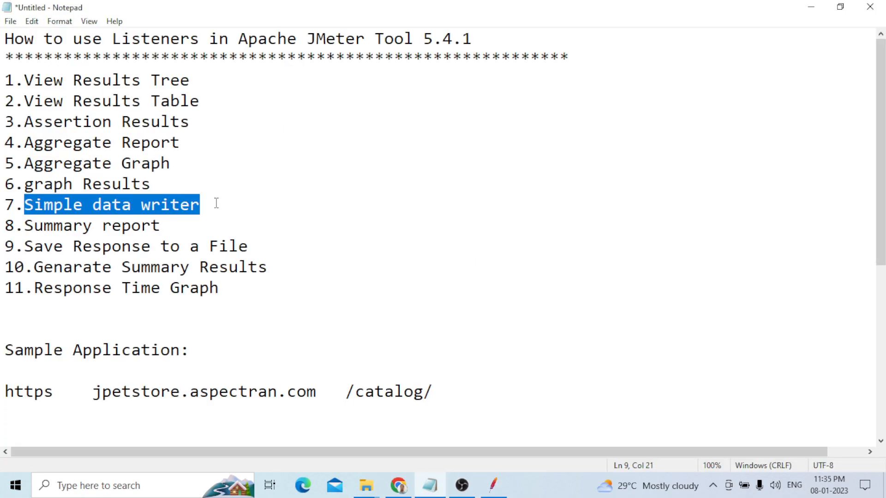